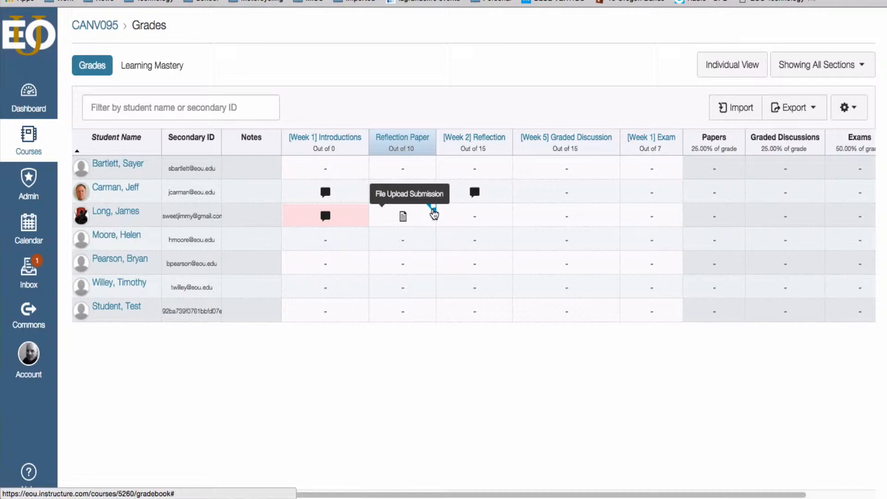
Step: Review the submission details and student comments for the third listed student's Reflection Paper in the gradebook, and close them
click(433, 211)
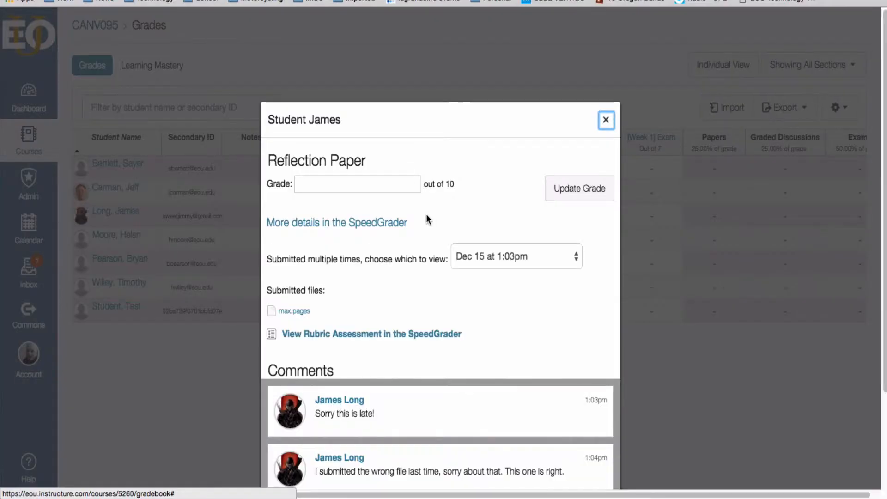
click(382, 187)
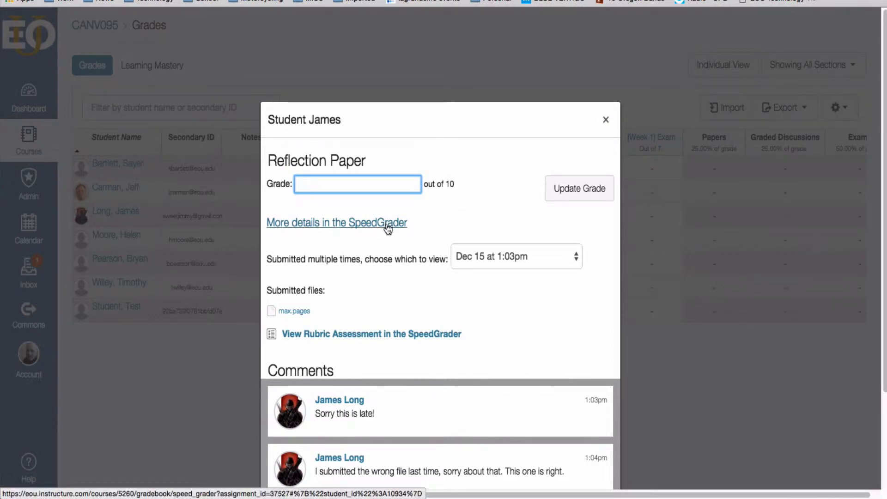
scroll(406, 240, down, 3)
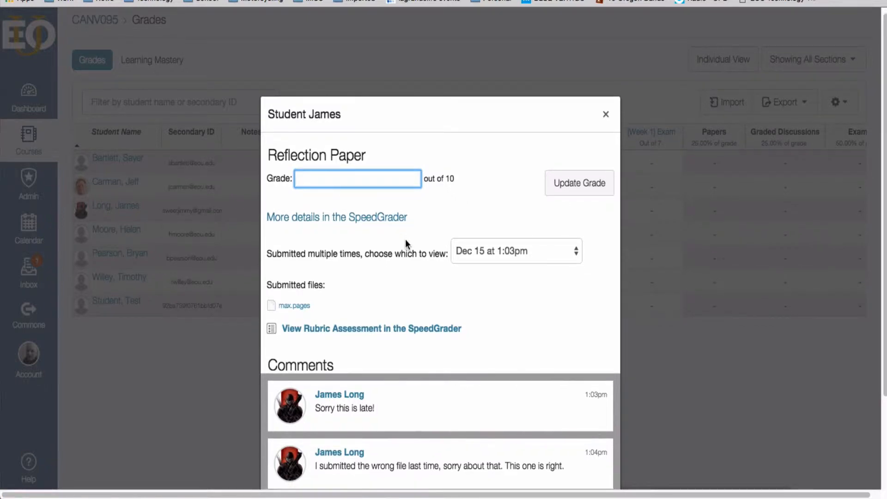
scroll(409, 295, down, 3)
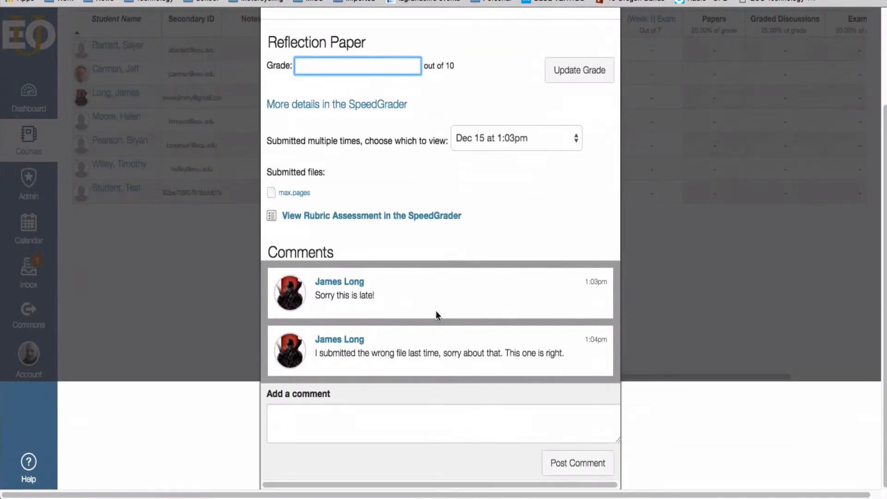
scroll(345, 368, up, 3)
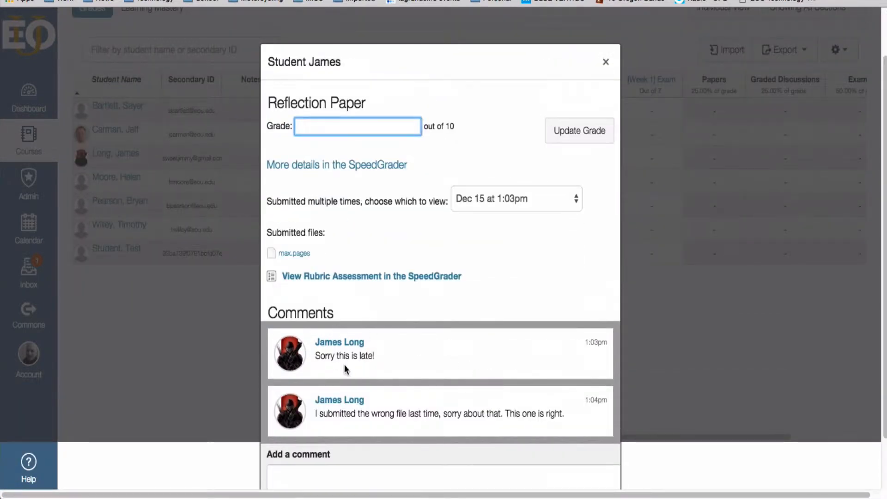
scroll(385, 341, down, 3)
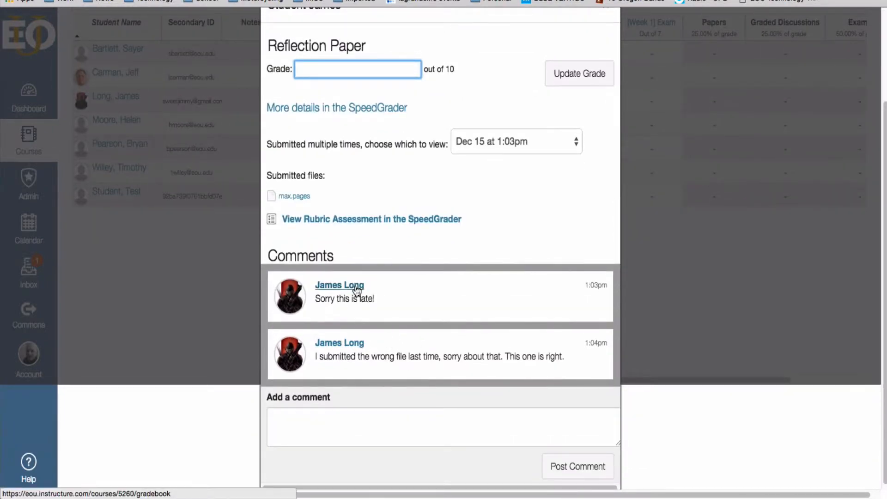
scroll(401, 337, up, 3)
key(Escape)
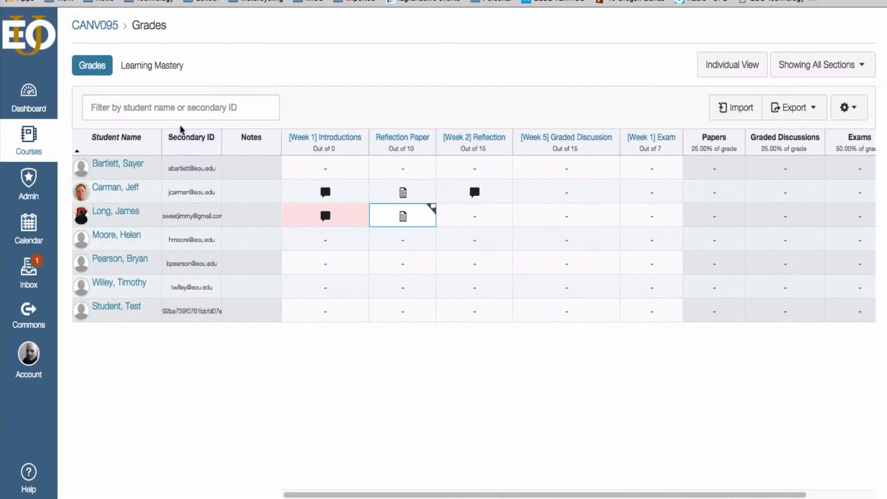
Step: Open the Reflection Paper assignment from the CANV095 course's assignment list and review its description and rubric
click(112, 29)
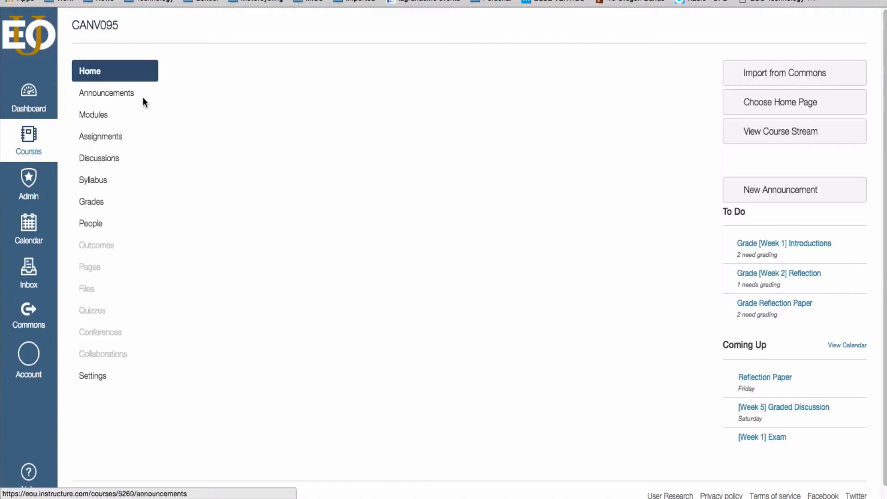
click(128, 136)
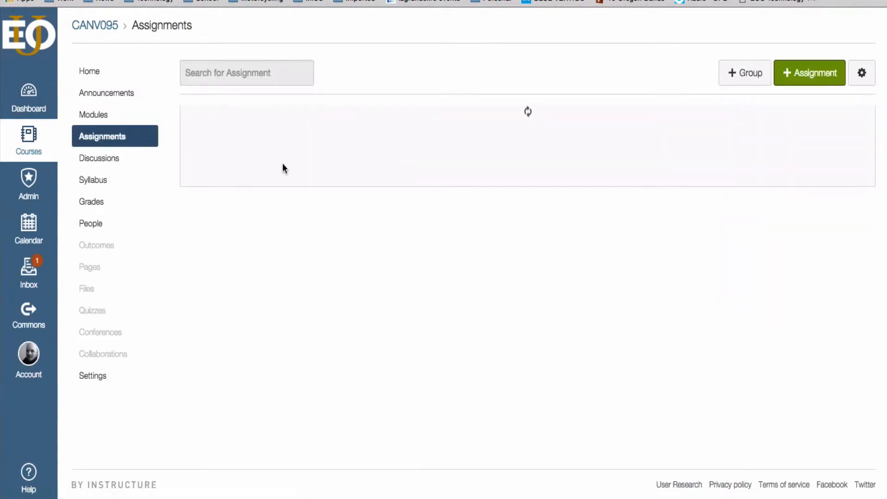
click(252, 157)
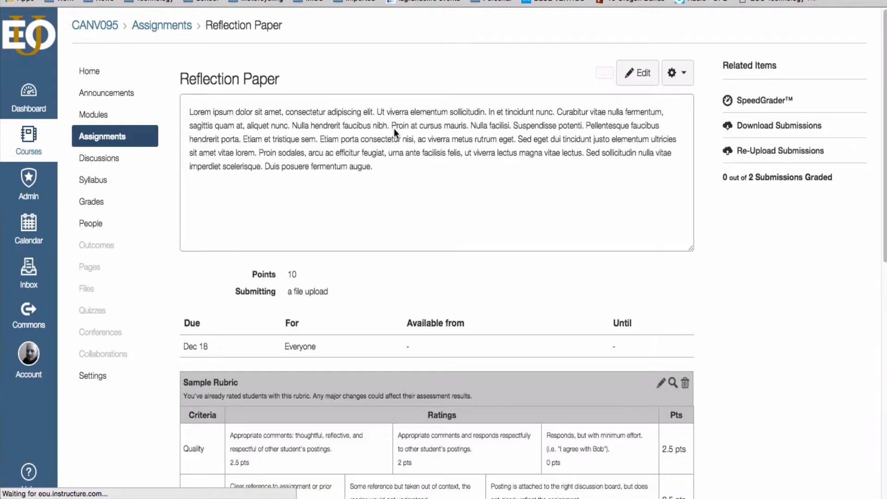
scroll(470, 230, down, 5)
scroll(471, 235, down, 3)
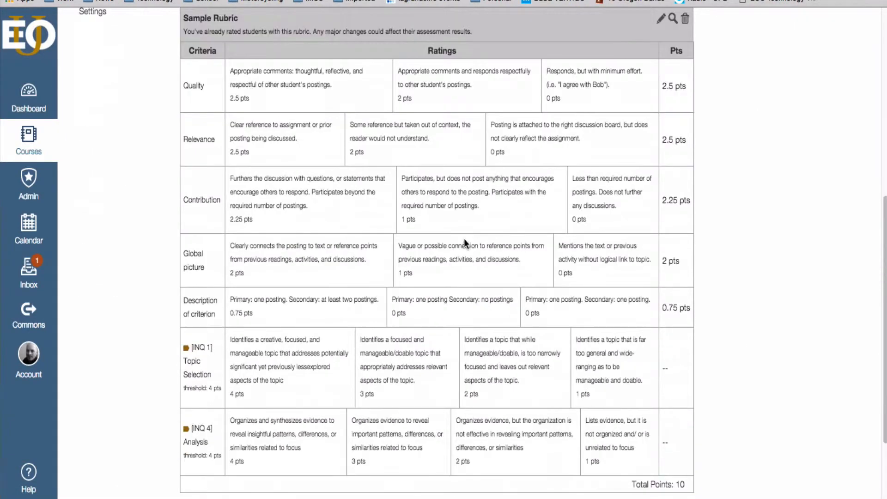
scroll(464, 244, up, 8)
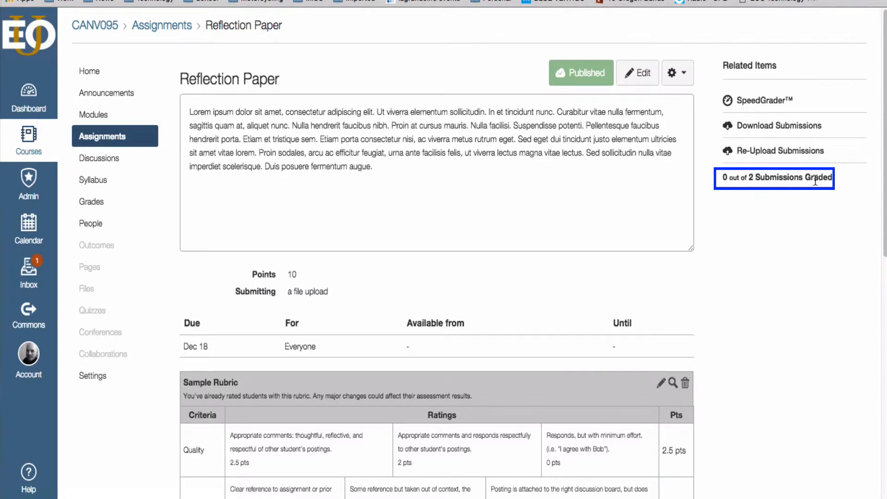
Step: Open the Reflection Paper submissions in SpeedGrader and check the student list for submission status
click(741, 98)
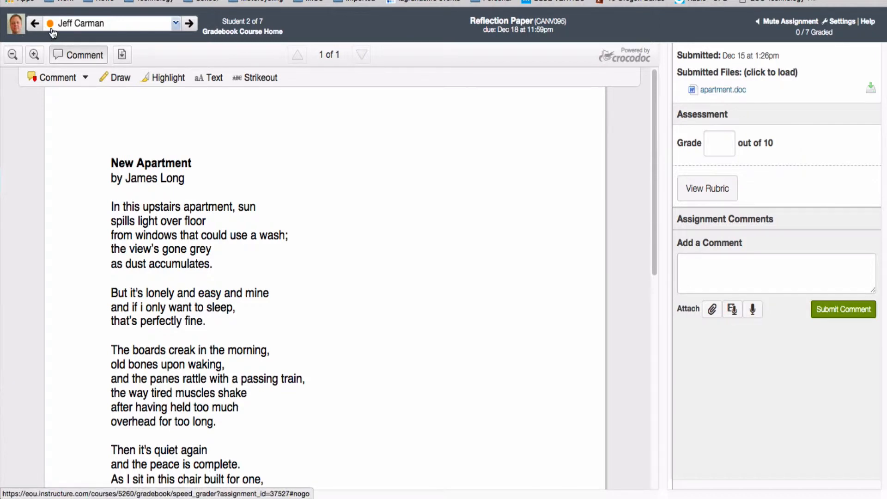
click(176, 23)
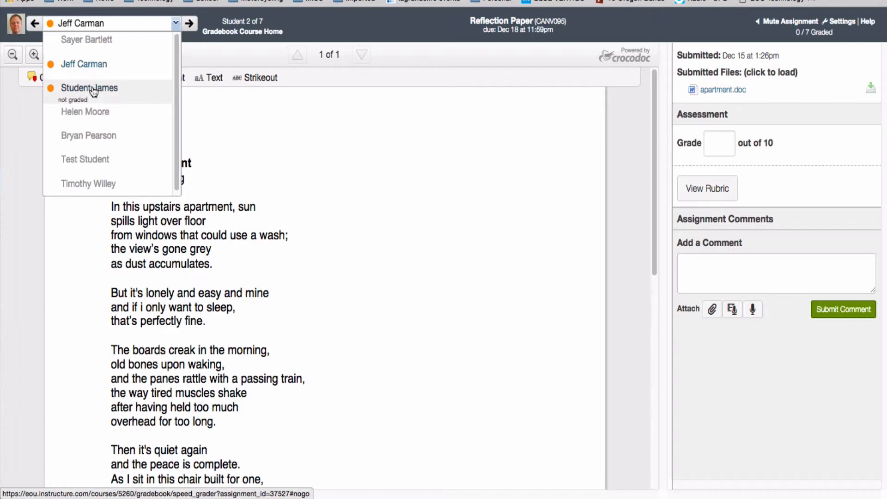
mouse_move(179, 56)
mouse_down()
mouse_move(179, 91)
mouse_move(179, 51)
mouse_up()
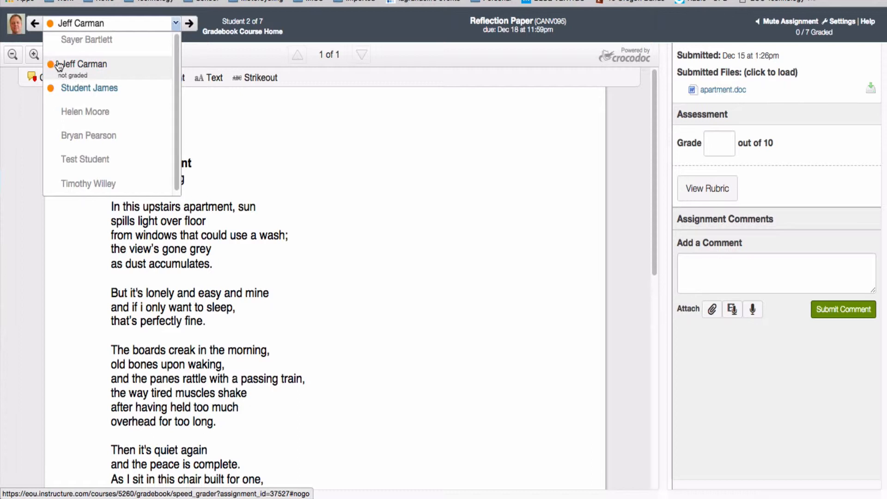
click(176, 24)
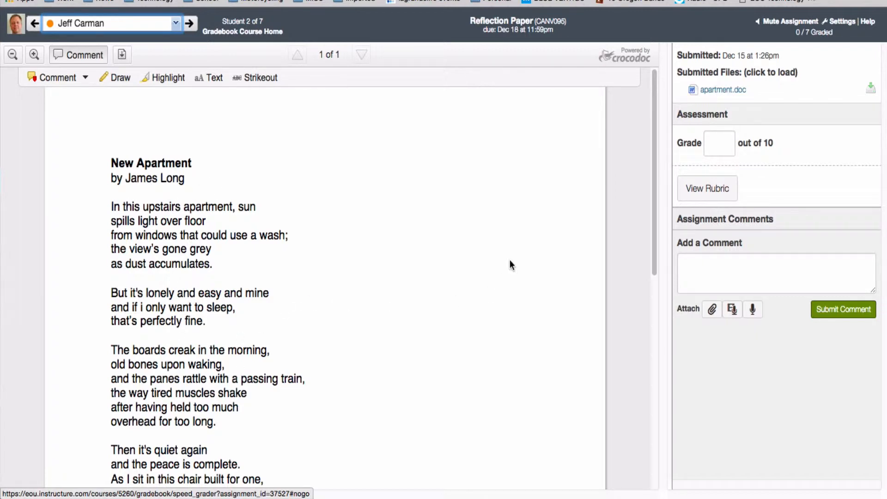
Step: Dictate the assignment comment "and I hit record it will start to try to figure out what I'm saying" with Speech to Text and submit it
click(716, 145)
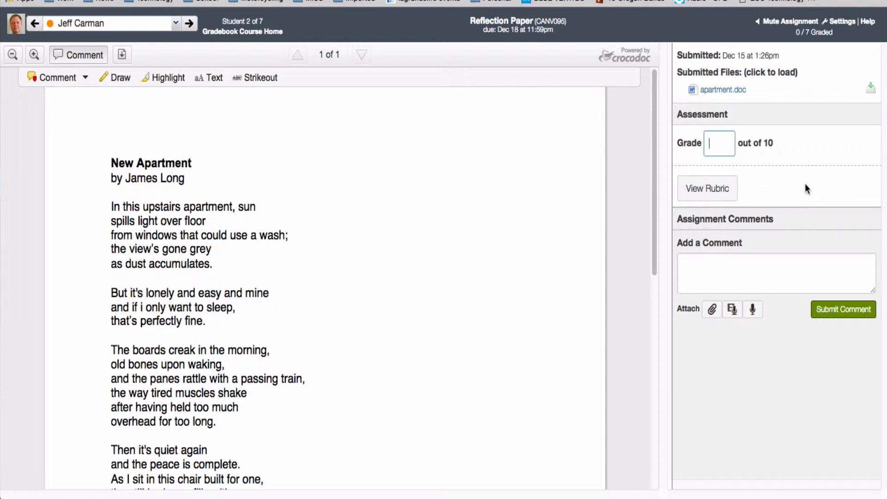
click(711, 267)
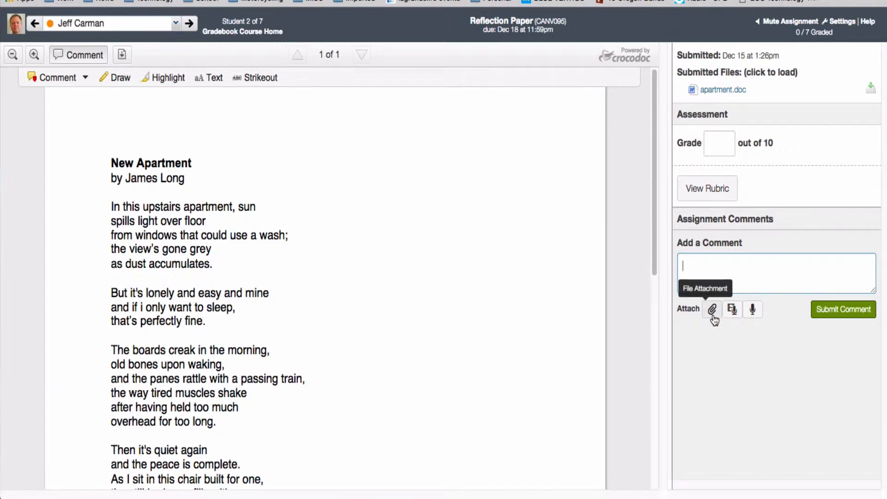
click(753, 314)
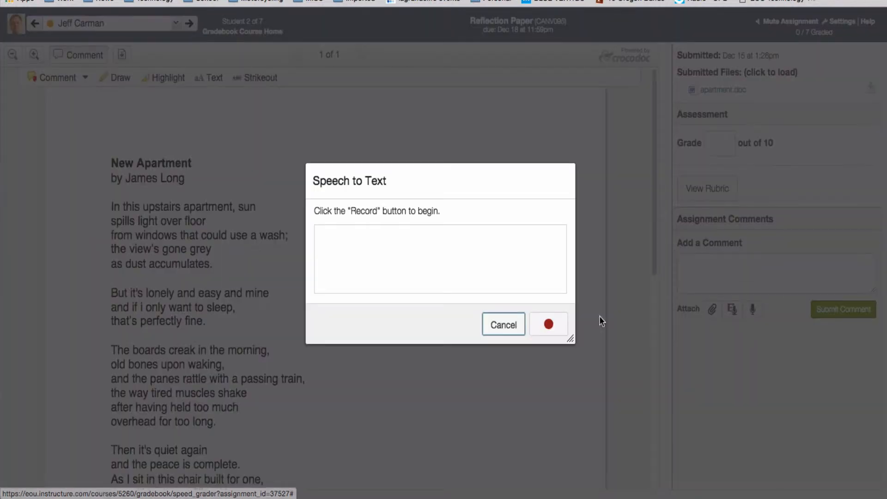
click(548, 323)
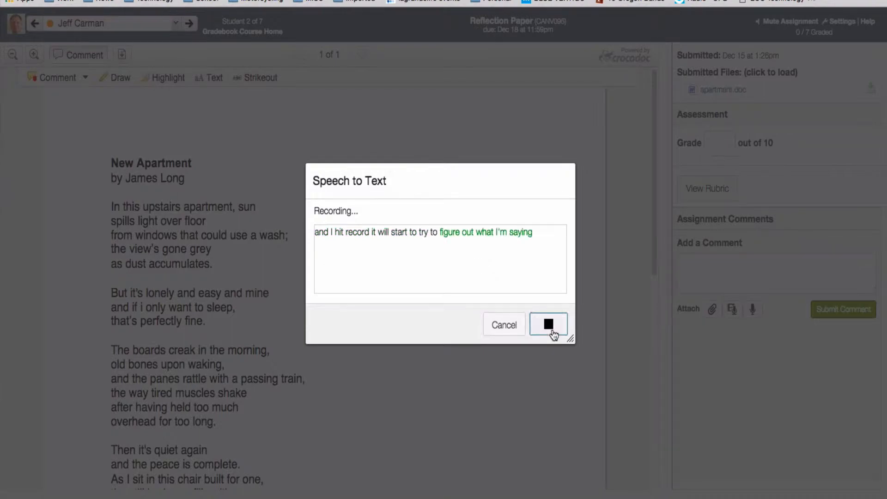
click(550, 326)
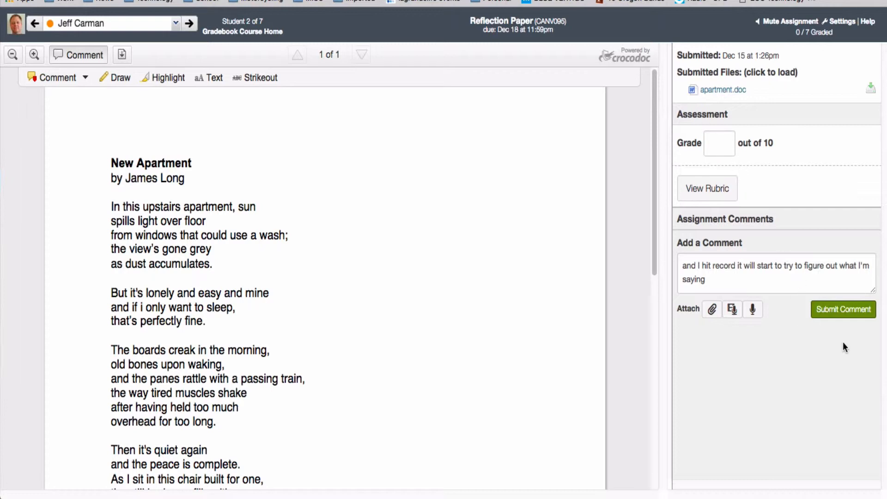
drag(700, 241, 727, 255)
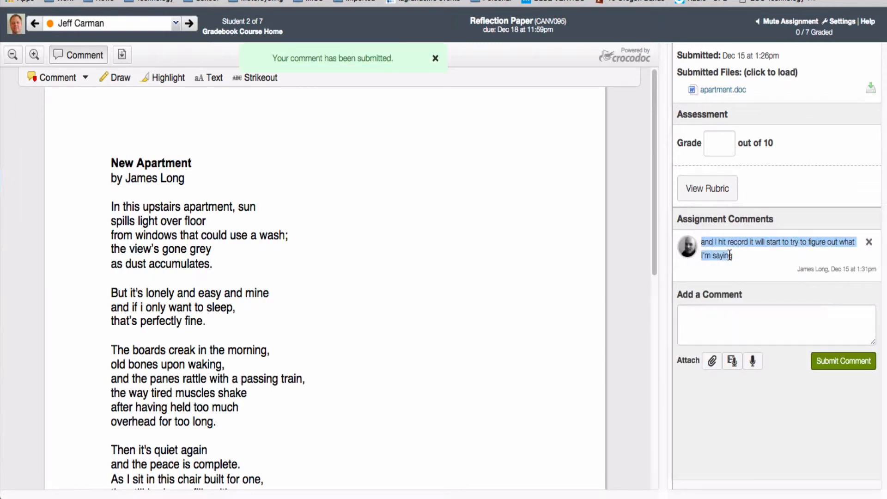
click(743, 263)
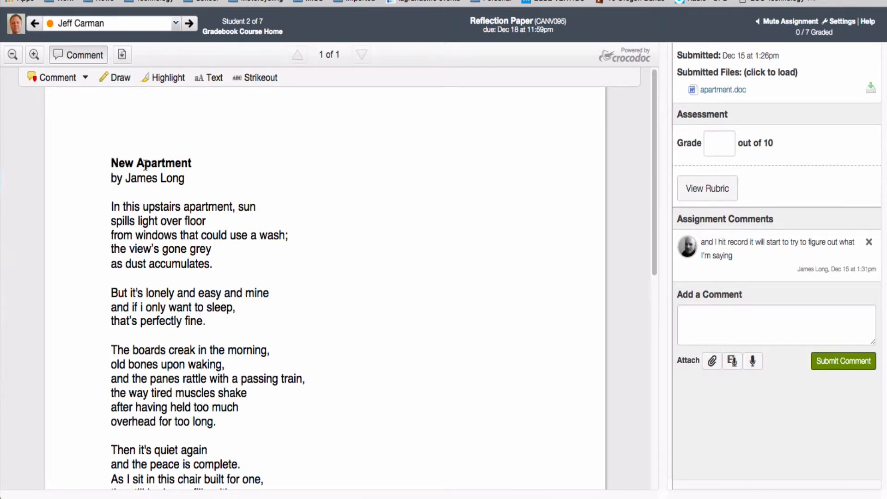
Step: Read through the submitted "New Apartment" poem in the document viewer
scroll(258, 184, down, 5)
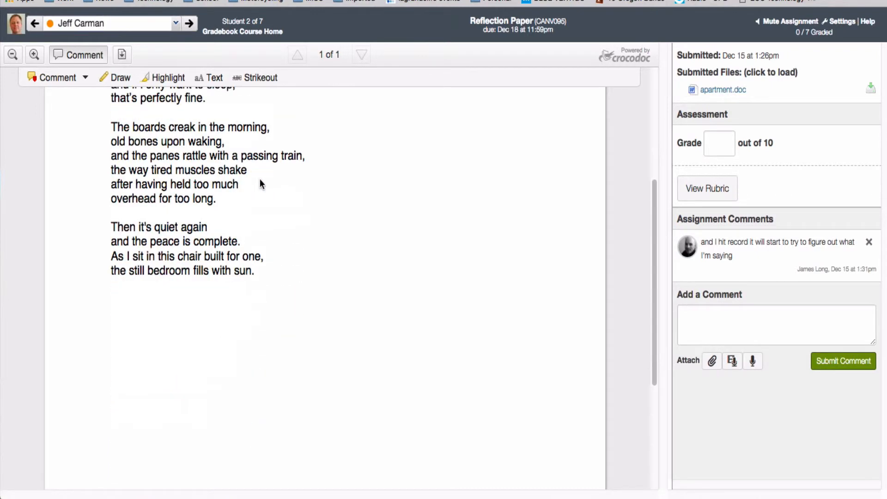
scroll(262, 184, up, 5)
scroll(291, 206, down, 2)
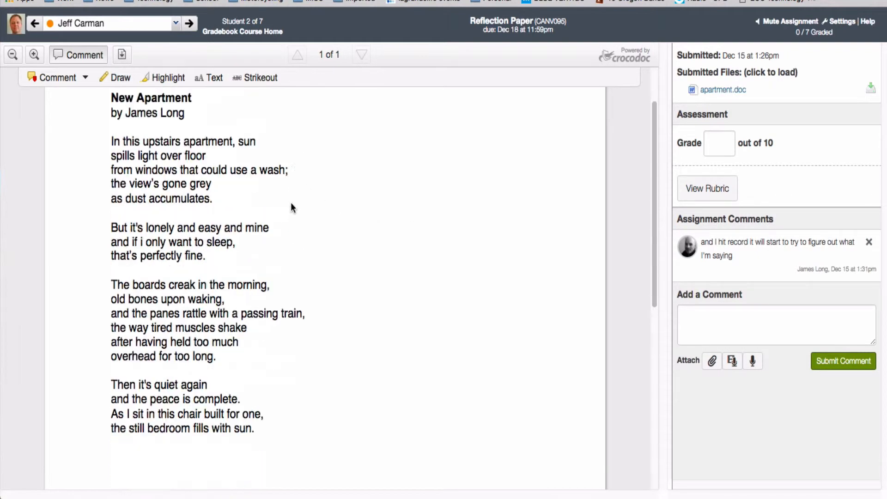
scroll(294, 208, up, 2)
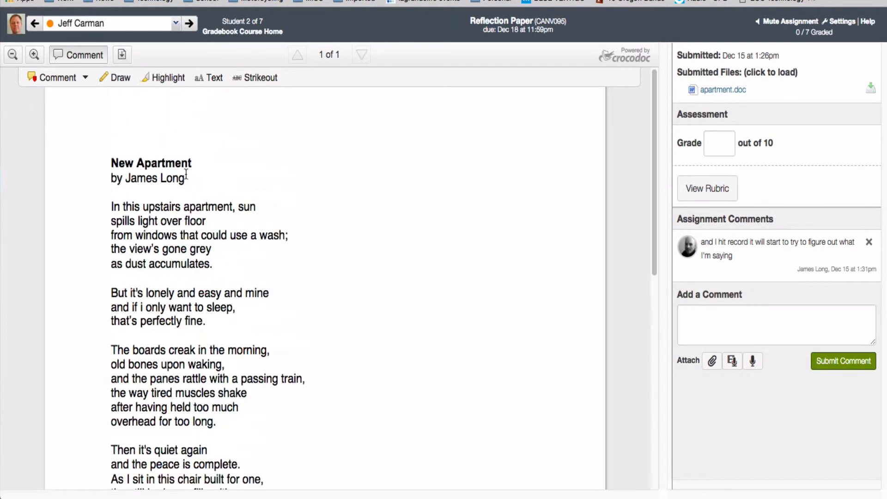
Step: Hide and show the annotation tools for the submitted document, leaving them shown
click(79, 58)
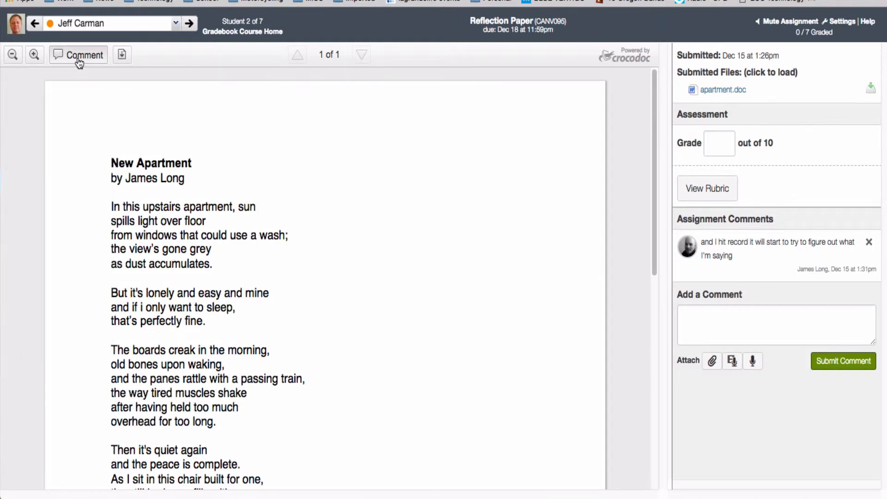
click(79, 59)
click(80, 61)
click(80, 61)
click(80, 61)
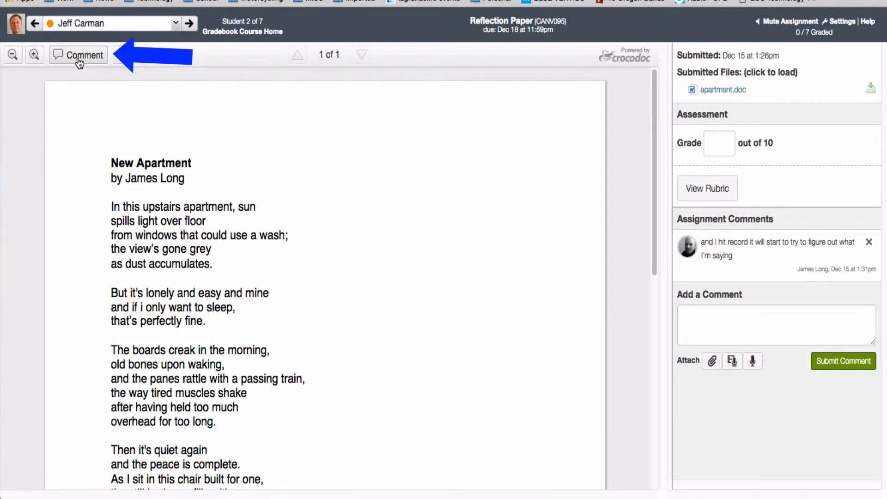
click(79, 62)
click(80, 61)
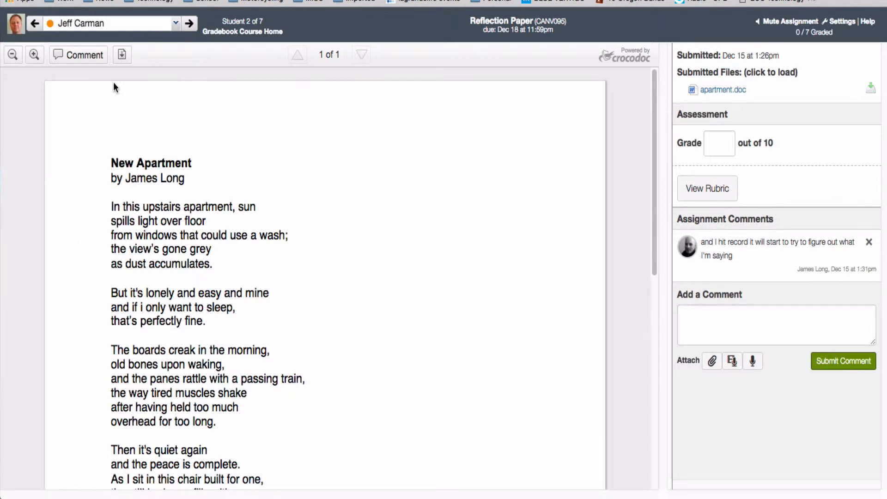
click(72, 61)
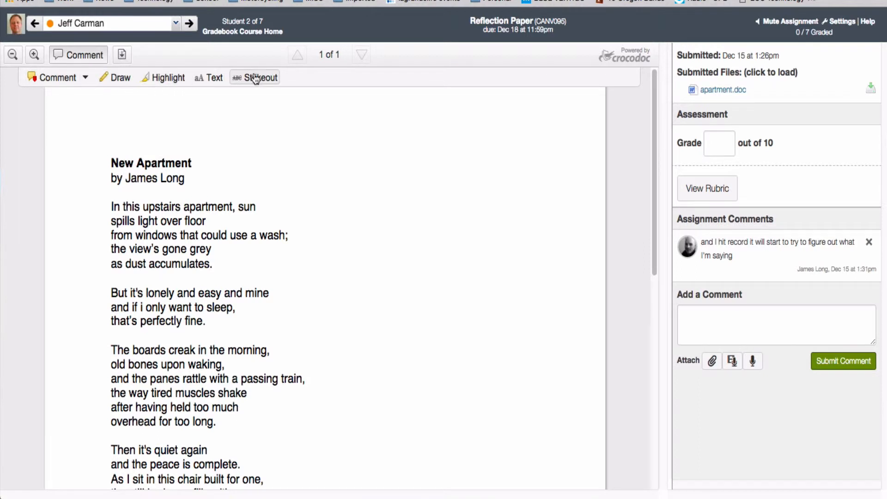
Step: Add a text comment reading "rework this." to the line "from windows that could use a wash;" in the poem
click(85, 79)
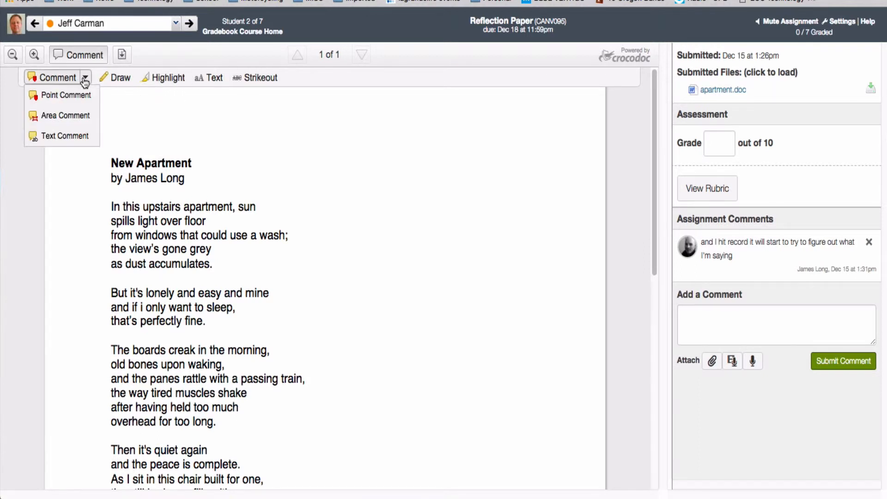
click(85, 79)
click(85, 79)
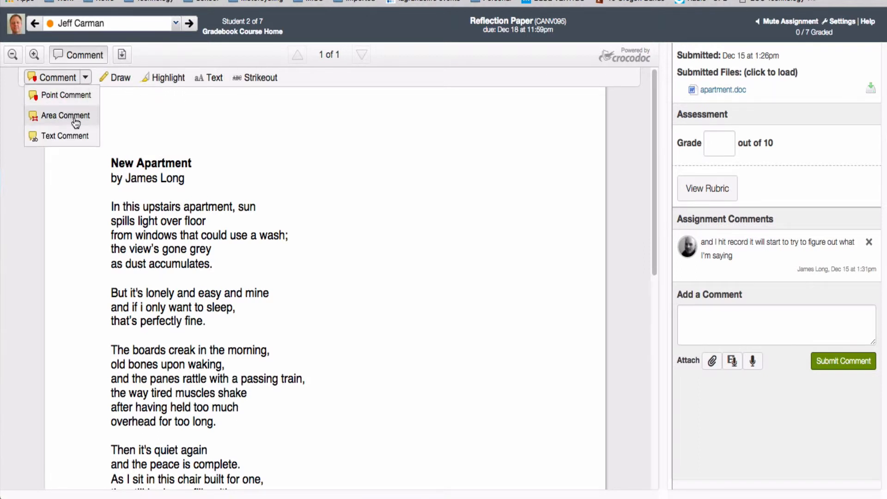
click(65, 135)
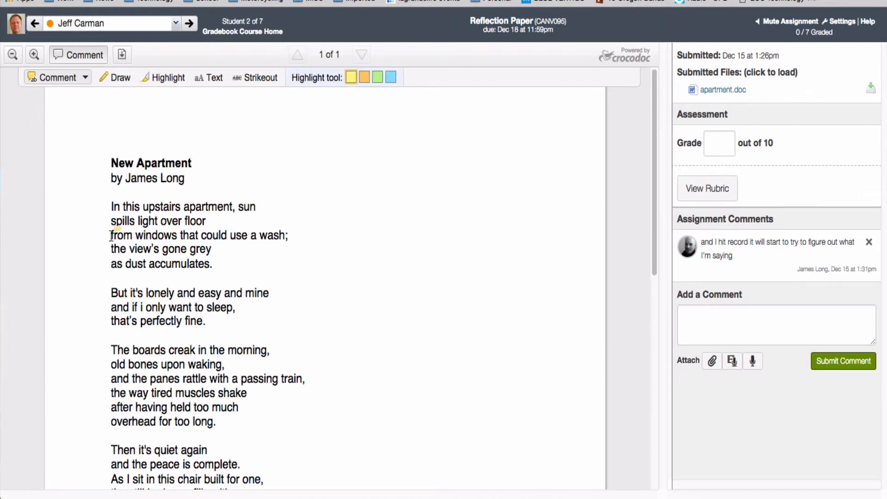
drag(111, 236, 291, 236)
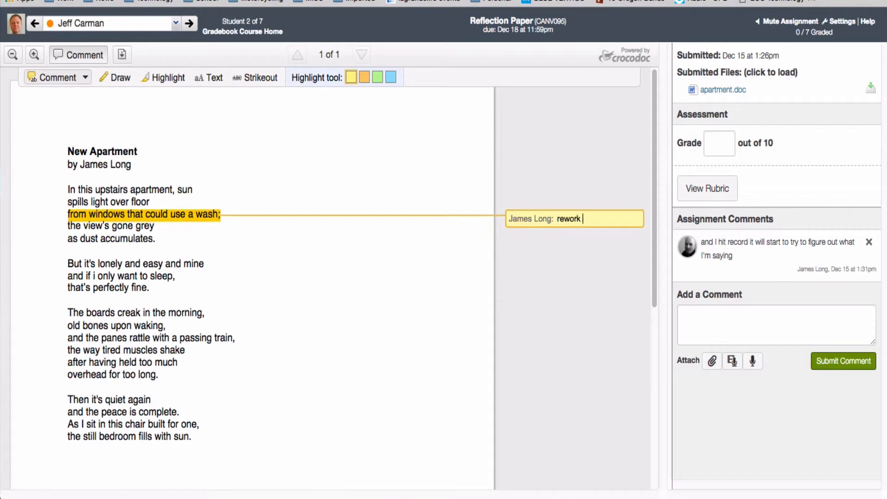
click(461, 317)
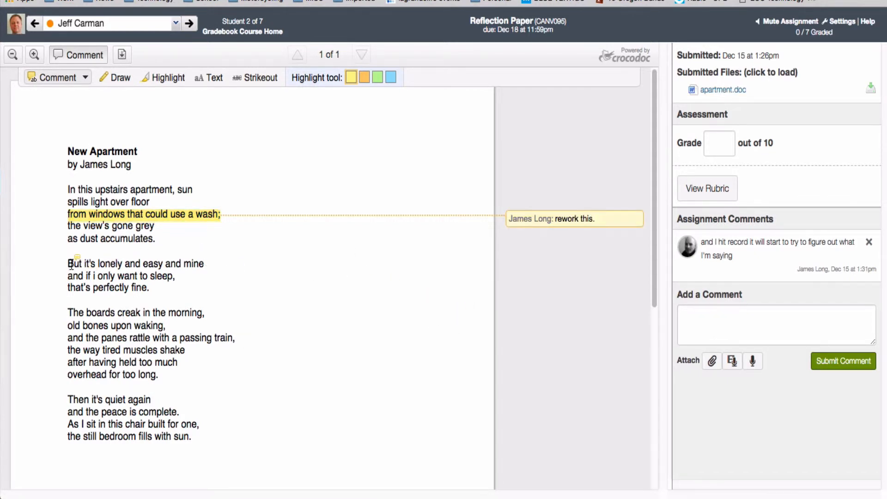
Step: Add a text comment reading "Good!" to the words "But it's lonely" in the poem
drag(69, 264, 123, 264)
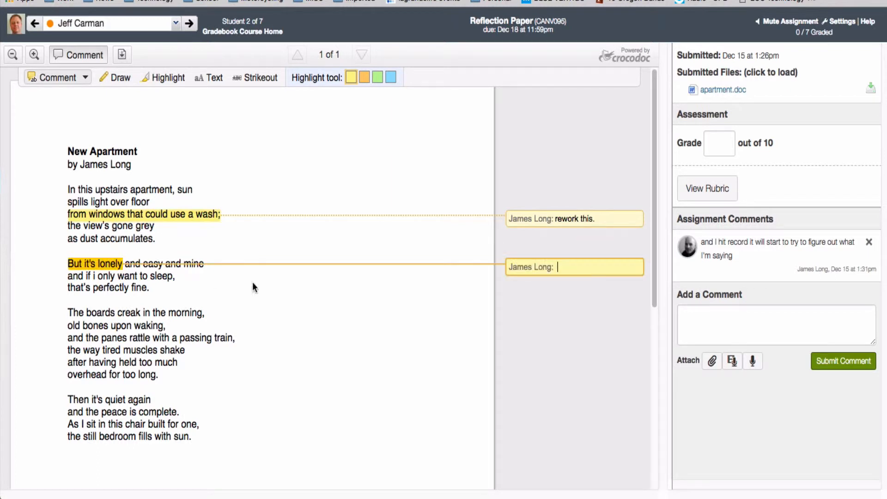
text(Good!)
key(Return)
key(BackSpace)
click(560, 343)
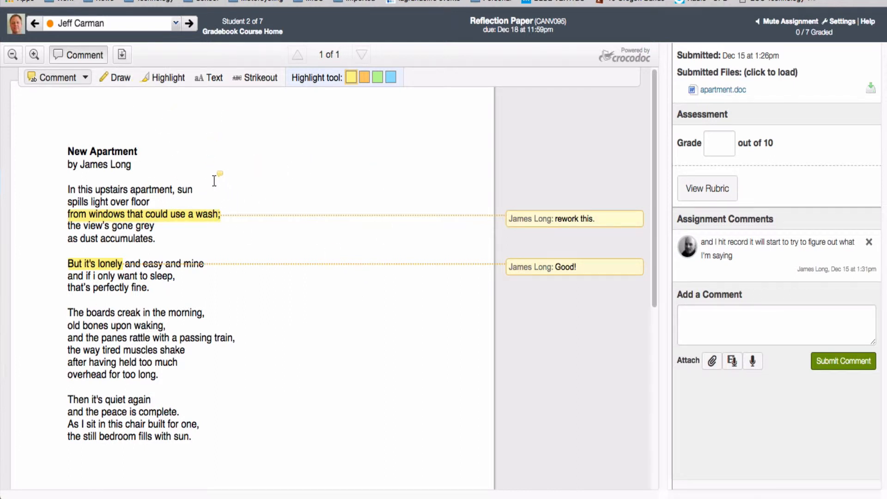
Step: View the download options for the submitted document, then dismiss them without downloading
click(123, 59)
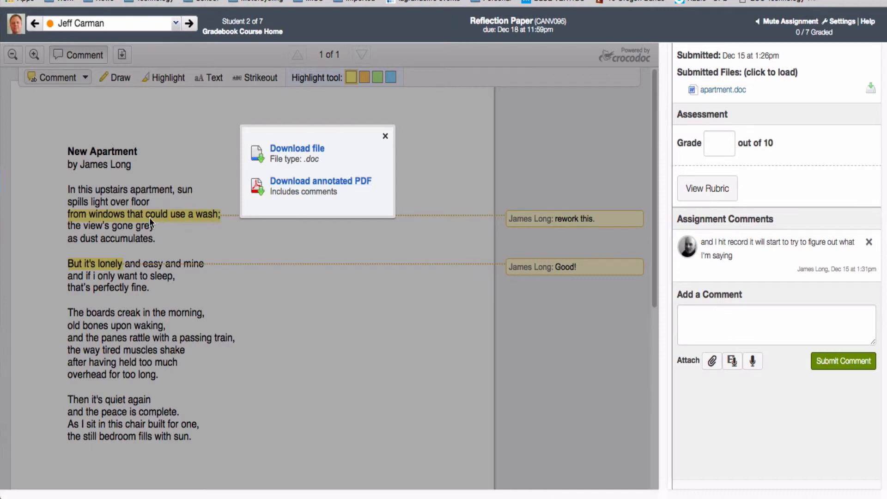
click(385, 135)
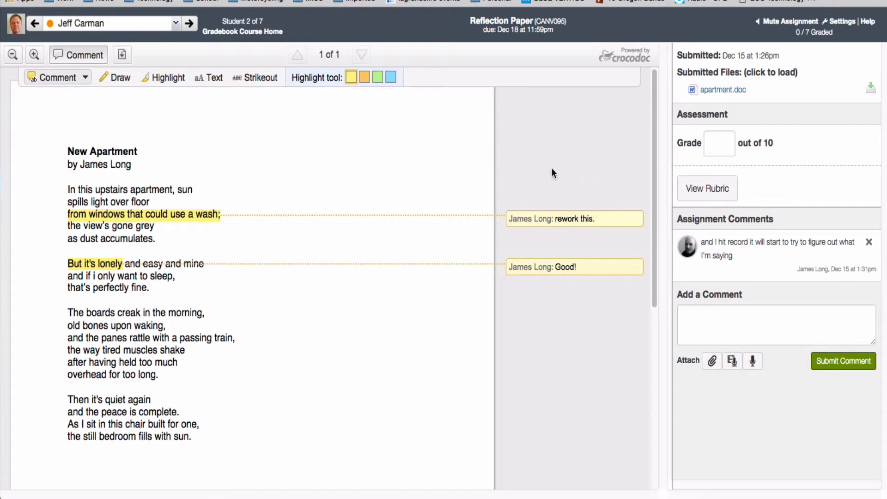
Step: Open the Sample Rubric for this submission and look over its criteria and ratings
click(730, 146)
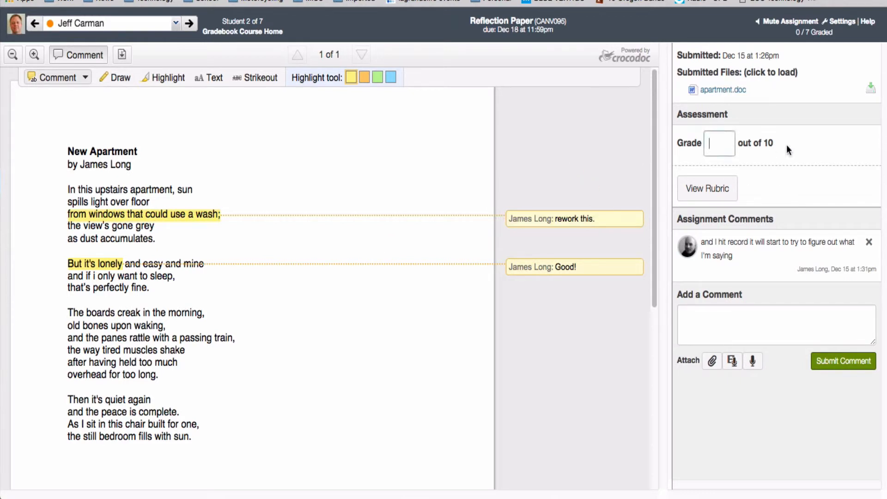
click(714, 200)
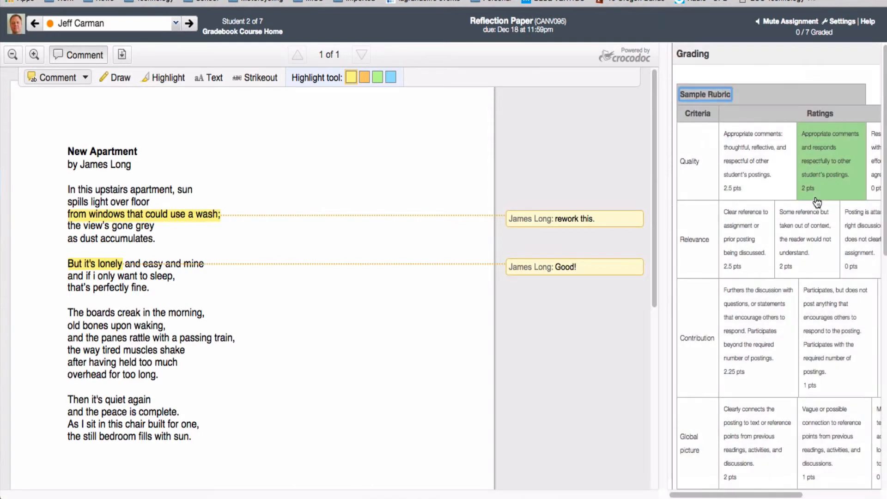
scroll(778, 258, down, 3)
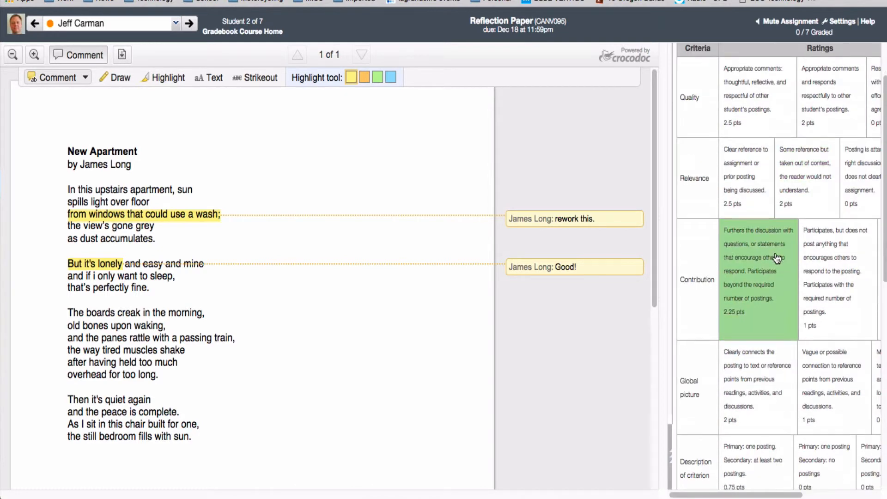
drag(736, 495, 782, 496)
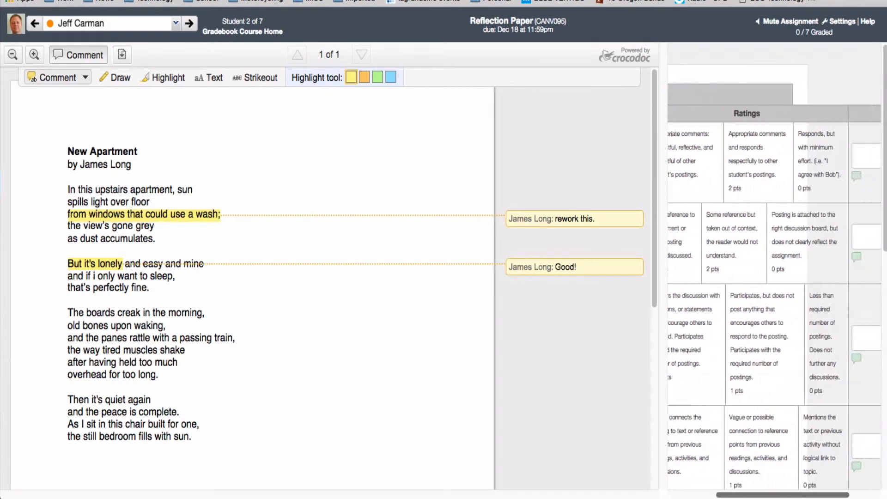
scroll(742, 281, left, 5)
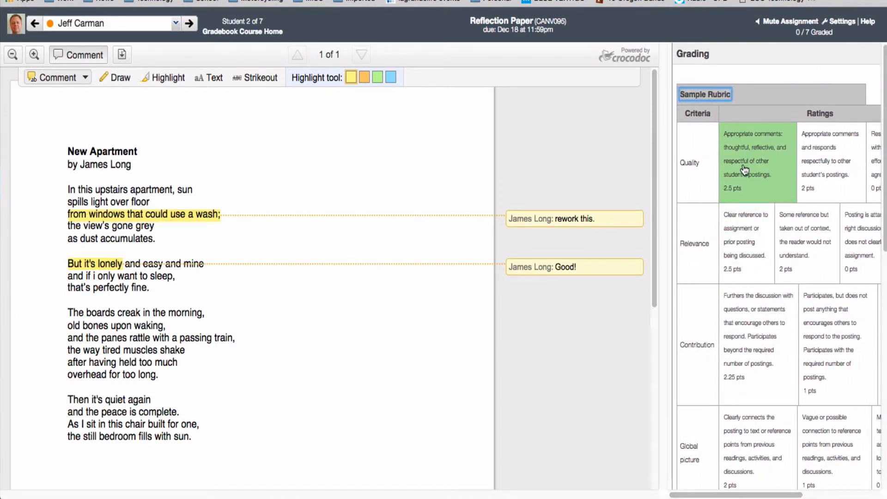
Step: Rate Quality 2.5 pts, Relevance 2 pts, Contribution 2.25 pts and Global picture 1 pt in the rubric
click(758, 164)
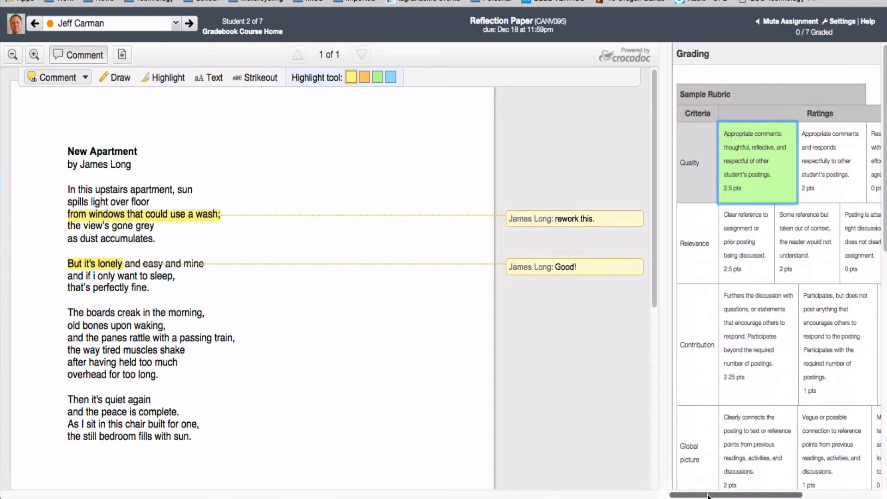
mouse_move(707, 496)
mouse_down()
mouse_move(757, 495)
mouse_move(710, 496)
mouse_up()
click(756, 242)
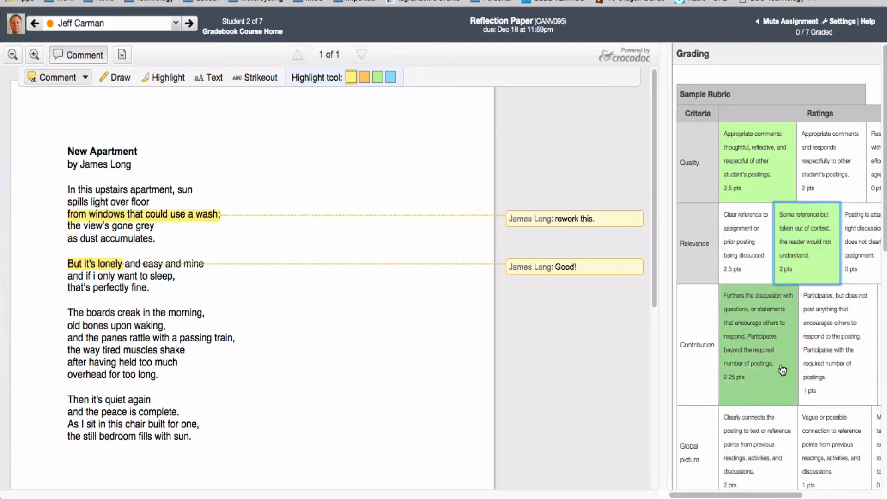
click(782, 369)
click(831, 475)
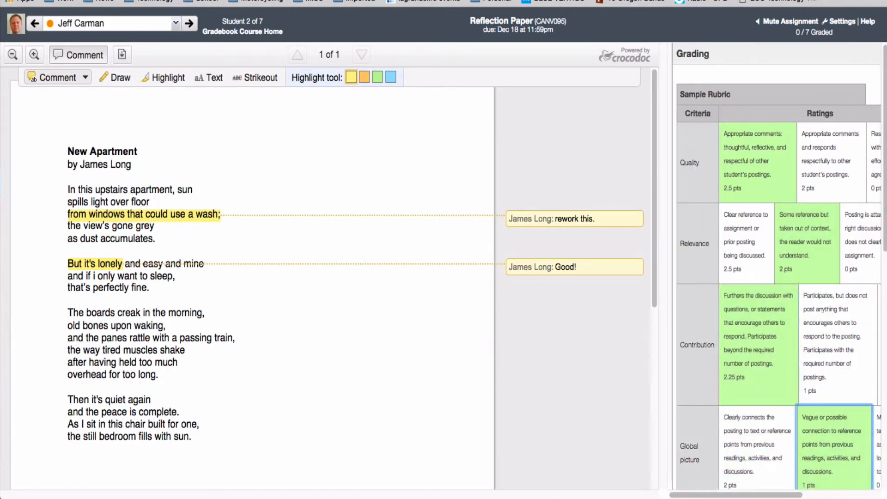
Step: Rate Description of criterion 0 pts, Topic Selection 2 pts and Analysis 3 pts in the rubric
scroll(809, 441, down, 4)
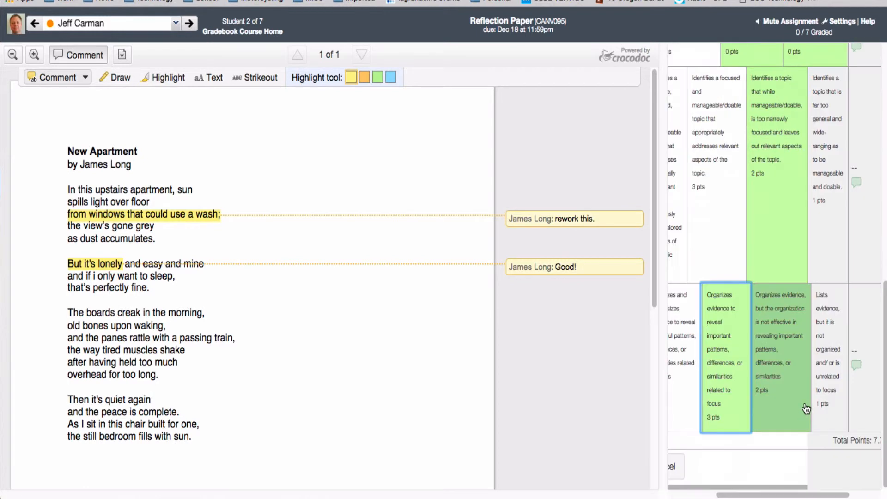
scroll(806, 408, up, 4)
scroll(806, 409, down, 3)
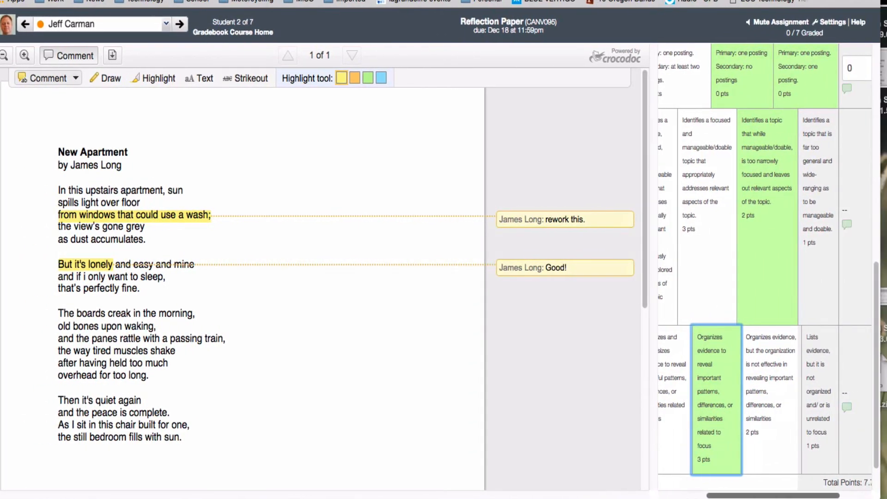
Step: Review the chosen ratings and override the Relevance criterion's points with 2.1
scroll(774, 444, up, 10)
drag(774, 495, 800, 497)
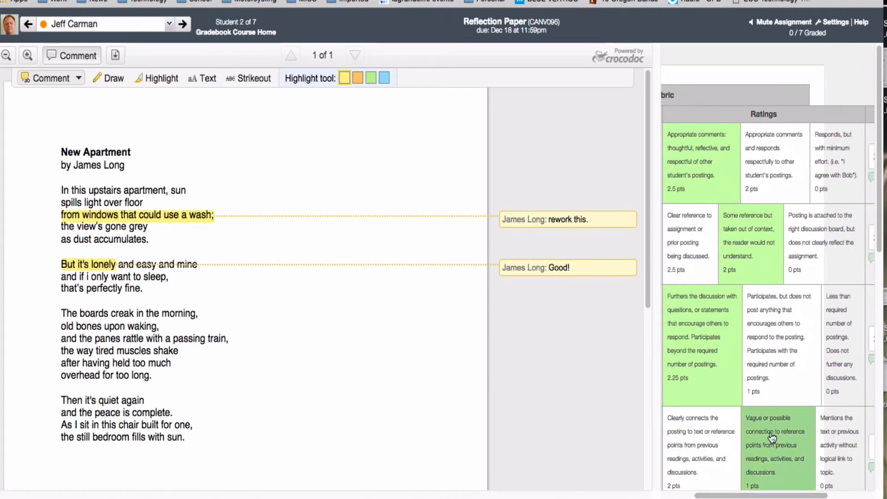
scroll(757, 399, down, 10)
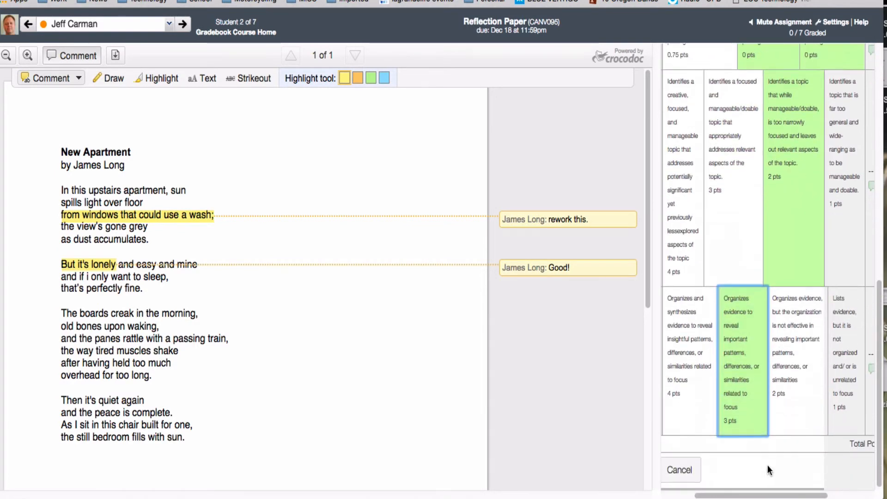
scroll(767, 444, up, 10)
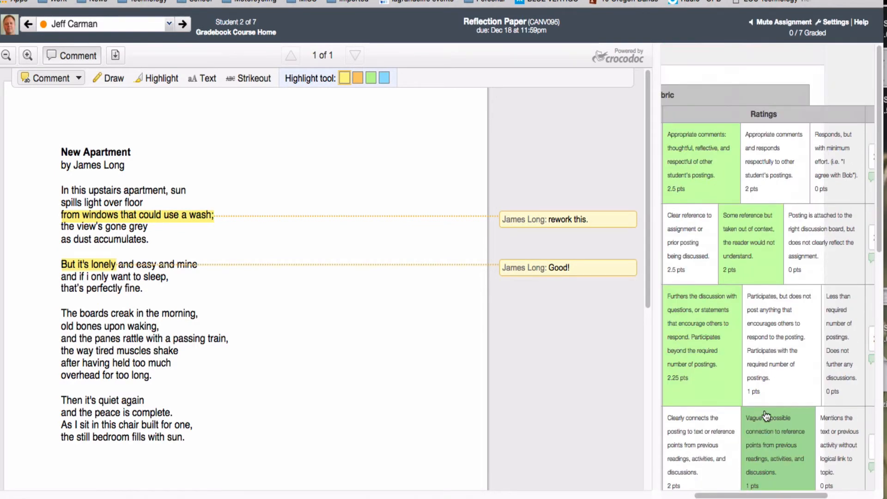
drag(794, 496, 840, 497)
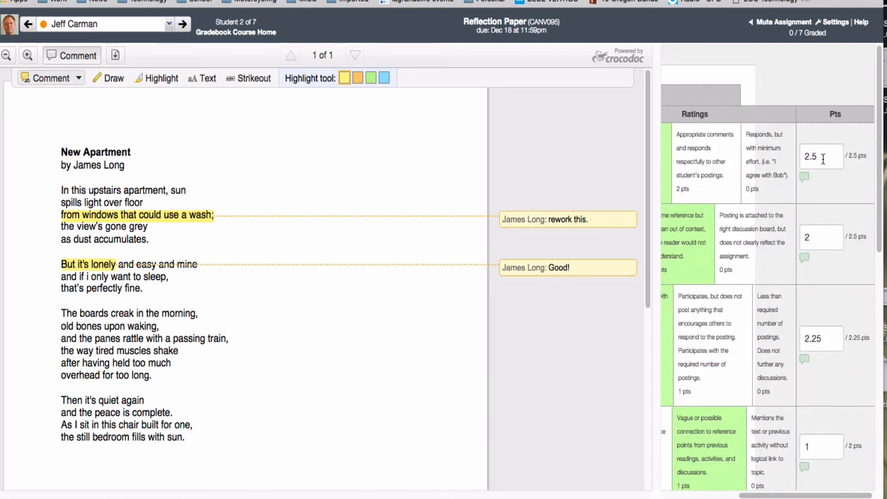
click(829, 240)
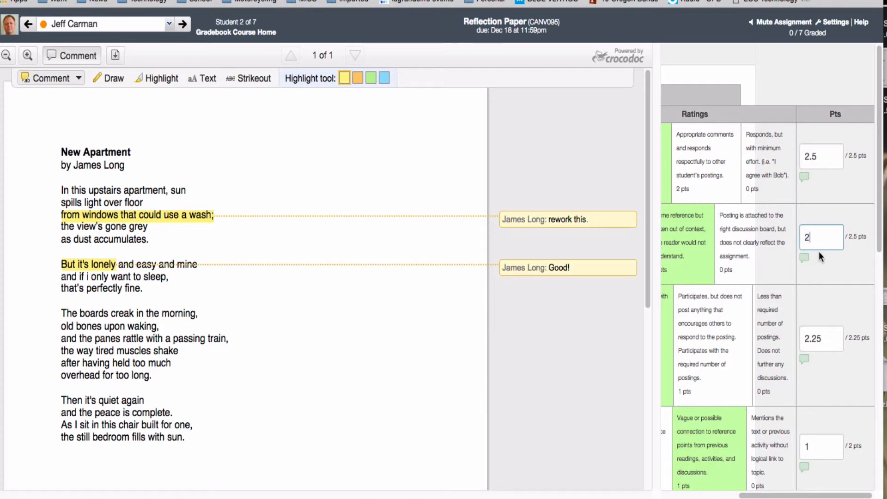
text(/\)
text(.1)
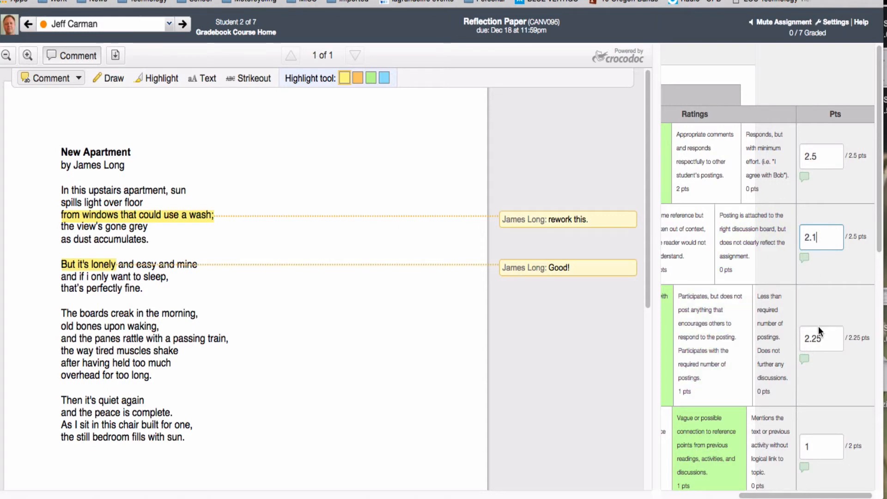
Step: Add the additional comment "add my criteria comments here" to the Relevance criterion
scroll(825, 339, down, 2)
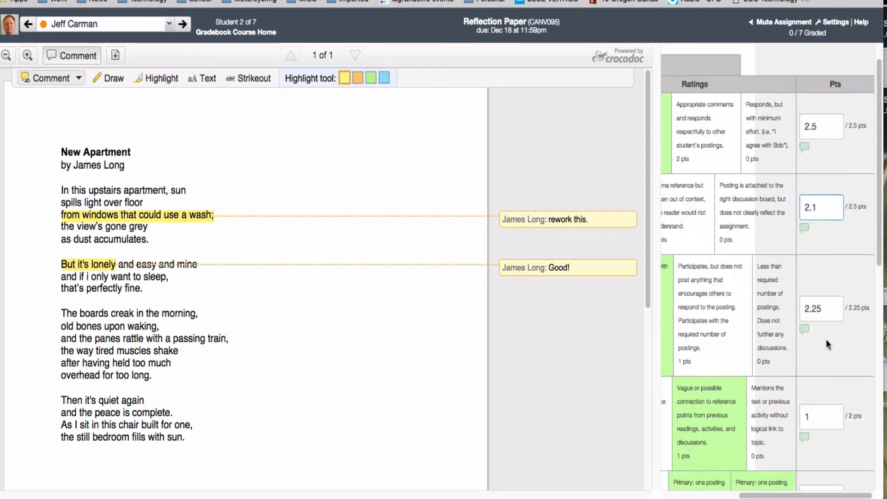
scroll(810, 260, up, 1)
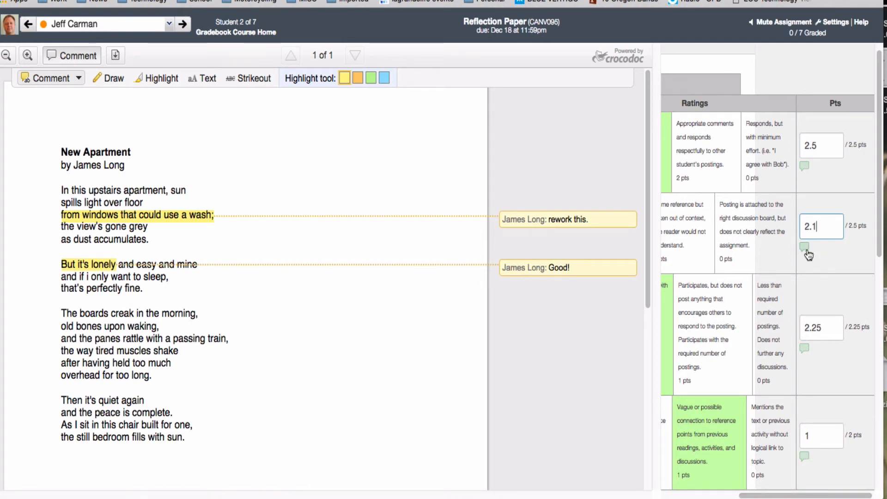
mouse_move(823, 495)
mouse_down()
mouse_move(751, 497)
mouse_move(823, 496)
mouse_up()
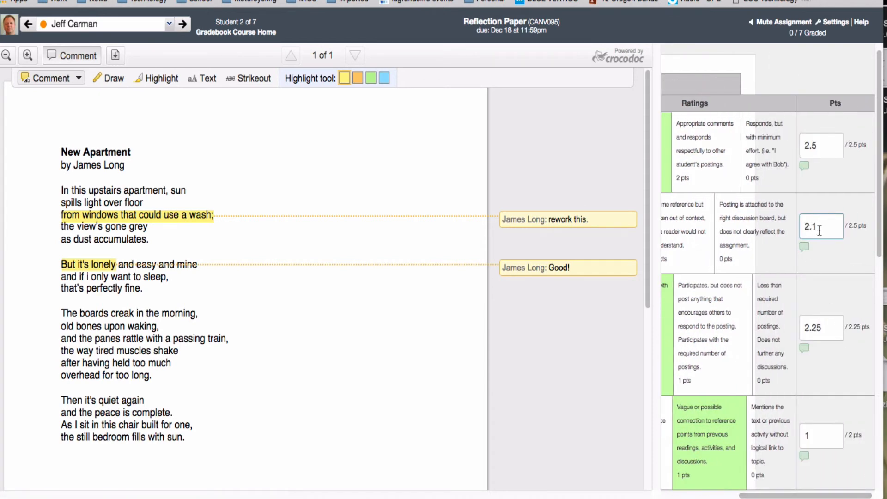
click(804, 247)
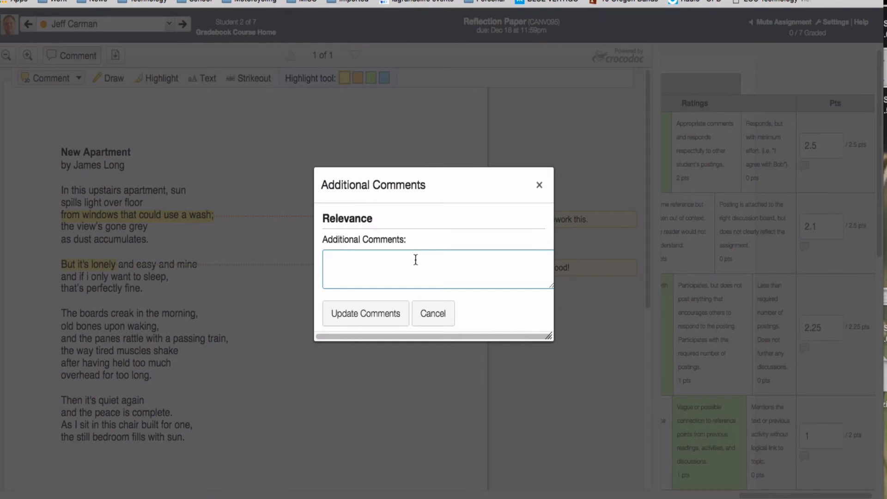
text(add my criteria)
click(365, 313)
Step: Save the completed rubric assessment for this student
scroll(768, 299, down, 10)
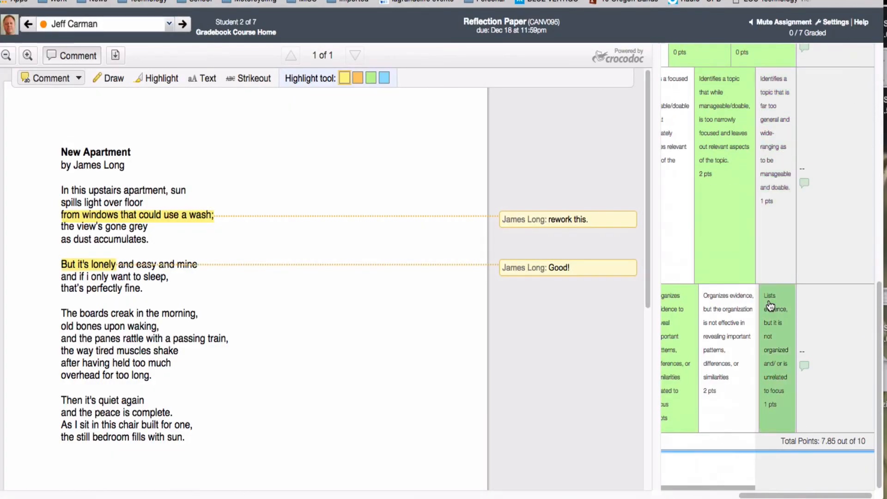
drag(803, 495, 709, 493)
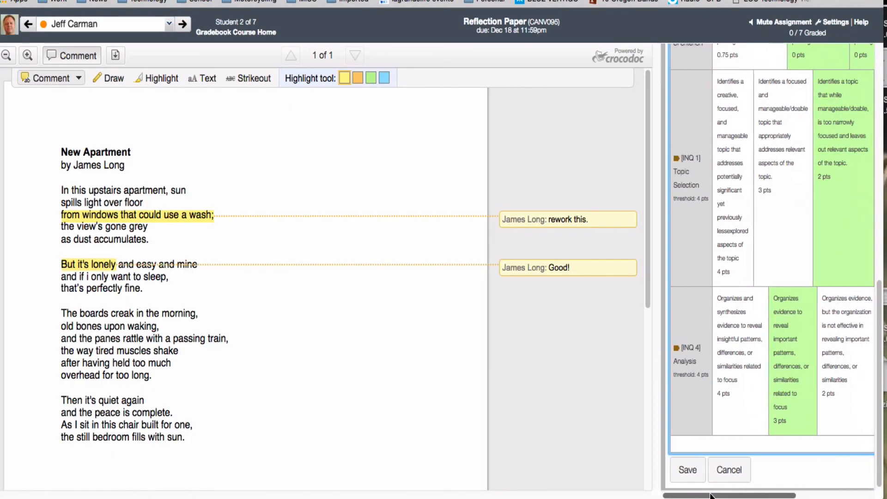
click(687, 470)
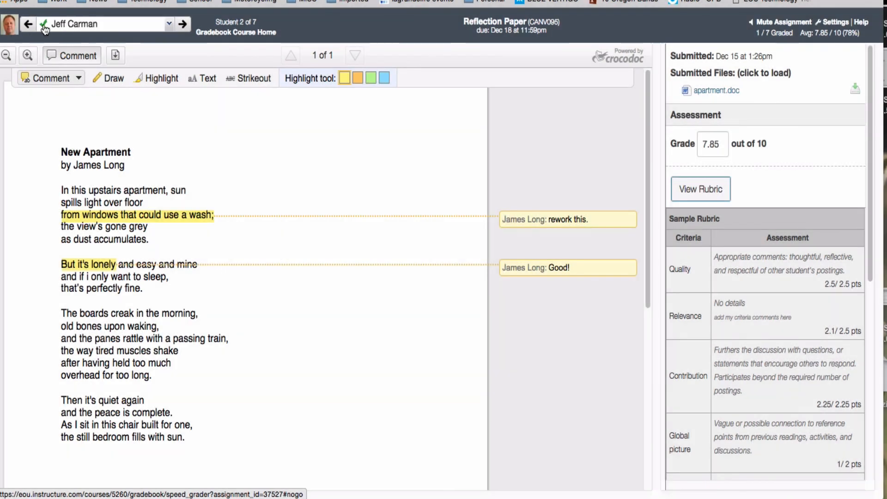
Step: Switch to the next student in the list whose submission still needs grading
click(169, 25)
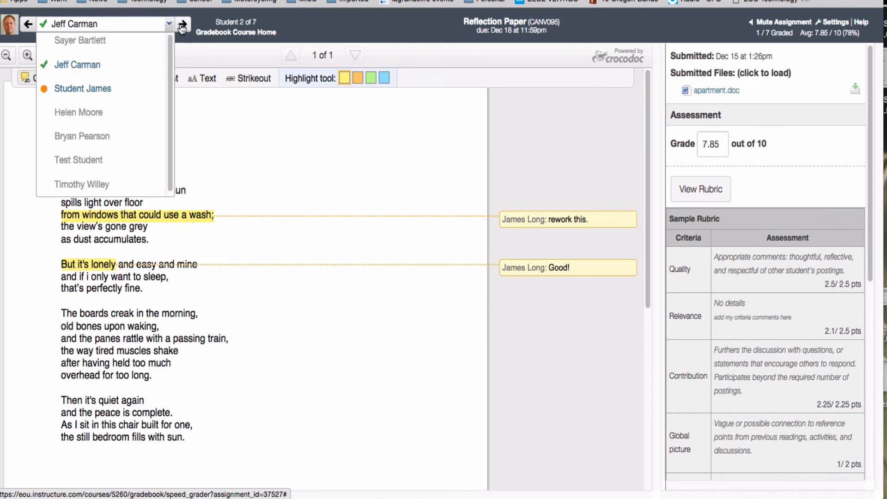
click(102, 96)
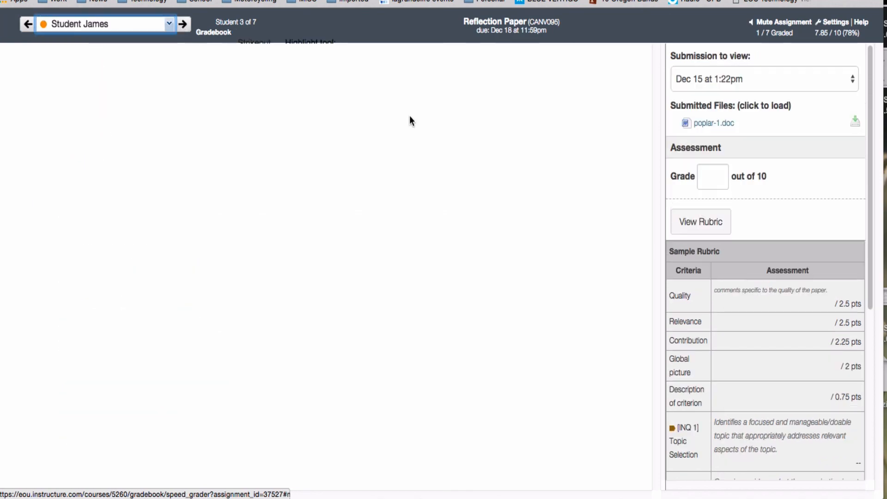